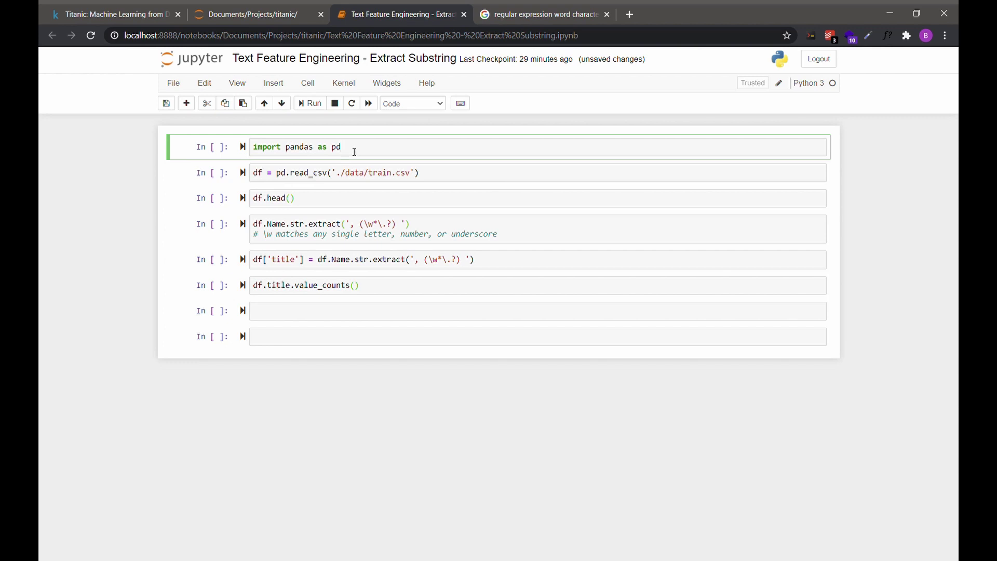
- Import pandas, load train.csv, and select the title-extraction cell for editing
{"action": "key", "text": "shift+Return"}
{"action": "key", "text": "shift+Return"}
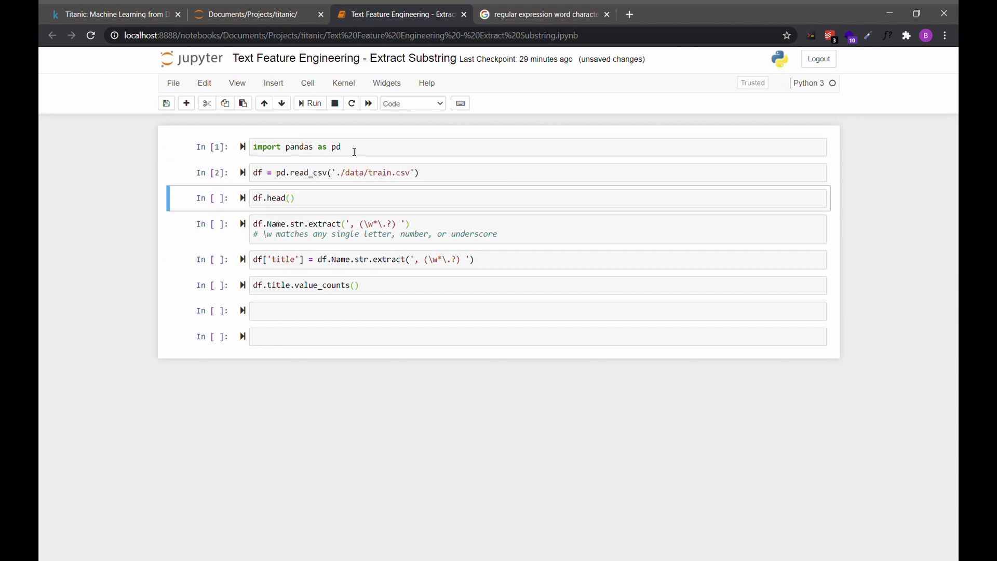
{"action": "key", "text": "shift+Return"}
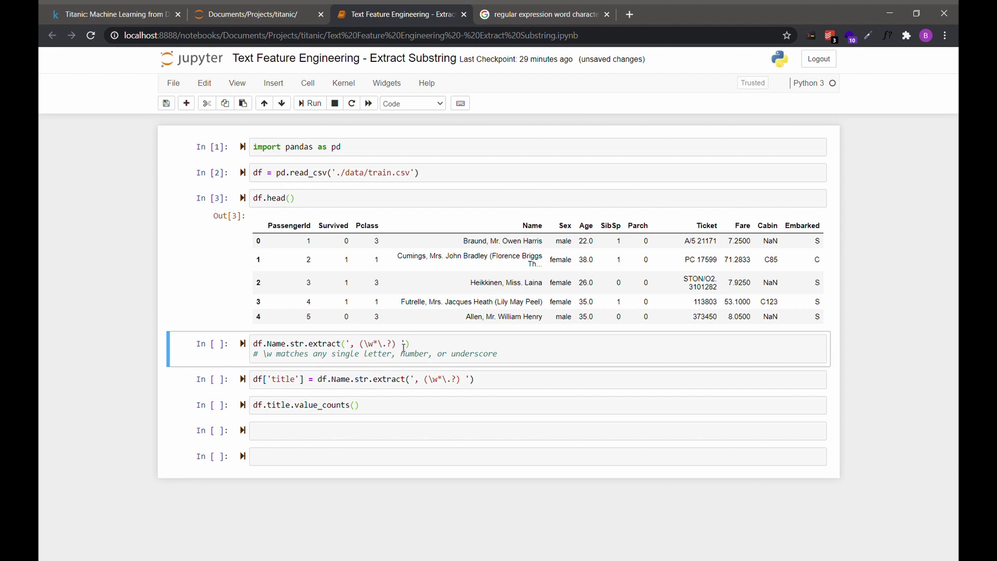
{"action": "left_click", "coordinate": [352, 344]}
{"action": "left_click_drag", "start_coordinate": [349, 344], "coordinate": [361, 345]}
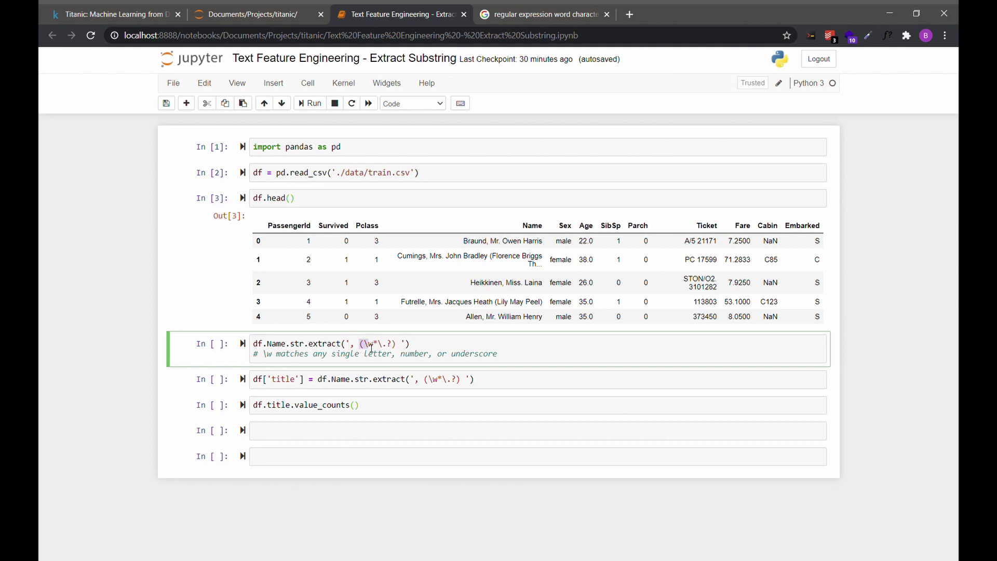
{"action": "left_click_drag", "start_coordinate": [371, 346], "coordinate": [394, 346]}
{"action": "left_click", "coordinate": [373, 345]}
{"action": "left_click_drag", "start_coordinate": [396, 344], "coordinate": [409, 344]}
{"action": "left_click", "coordinate": [417, 347]}
- Run the df.Name.str.extract cell to list titles like Mr., Mrs. and Miss
{"action": "key", "text": "ctrl+Return"}
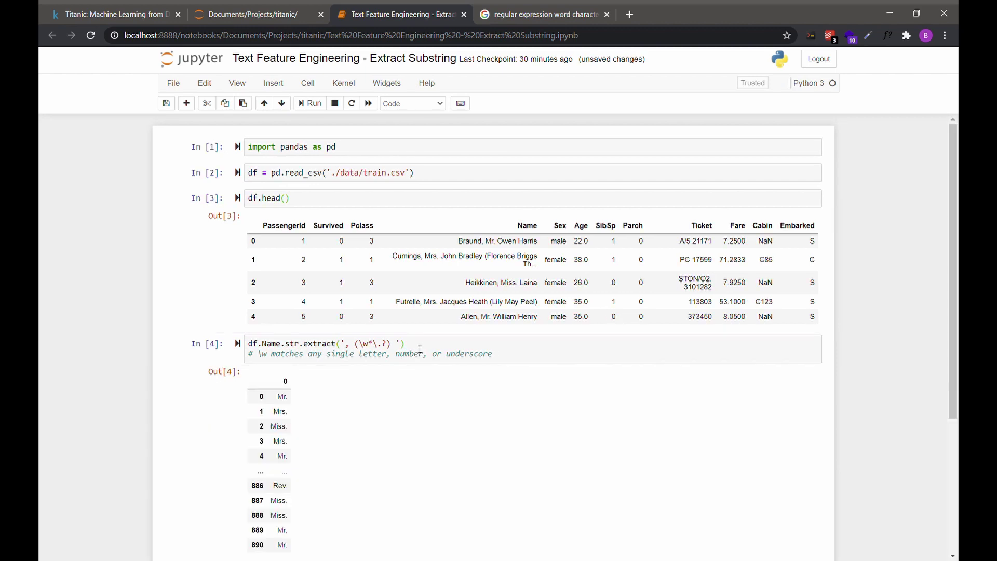
{"action": "scroll", "coordinate": [419, 349], "scroll_direction": "down", "scroll_amount": 3}
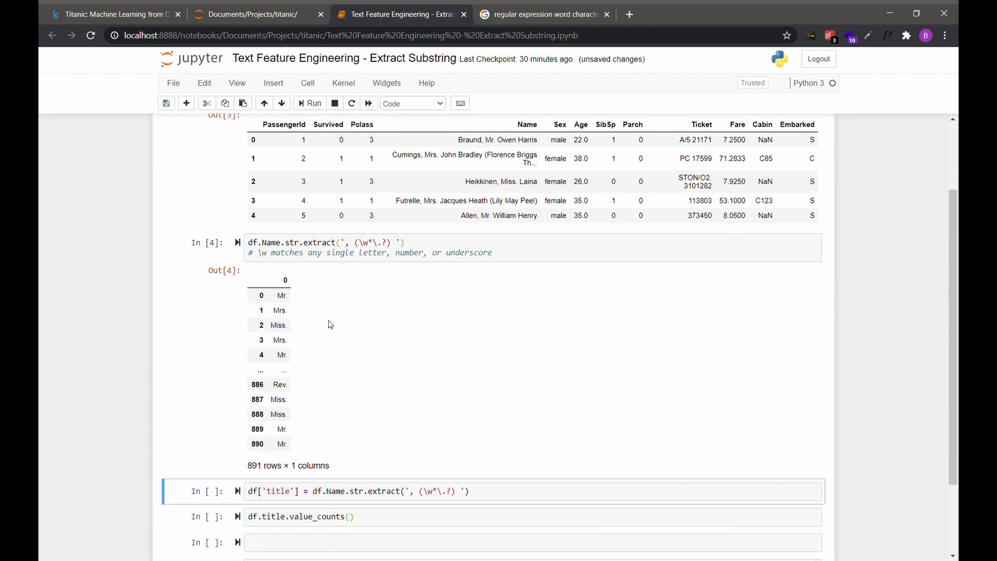
{"action": "left_click_drag", "start_coordinate": [249, 295], "coordinate": [287, 297]}
{"action": "scroll", "coordinate": [363, 374], "scroll_direction": "down", "scroll_amount": 2}
{"action": "scroll", "coordinate": [362, 375], "scroll_direction": "down", "scroll_amount": 1}
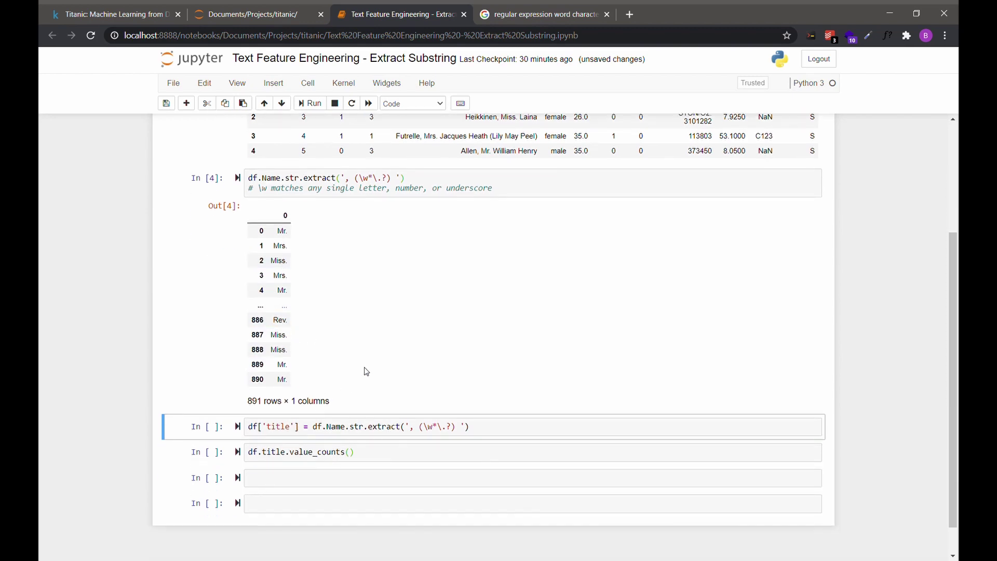
{"action": "scroll", "coordinate": [365, 369], "scroll_direction": "down", "scroll_amount": 1}
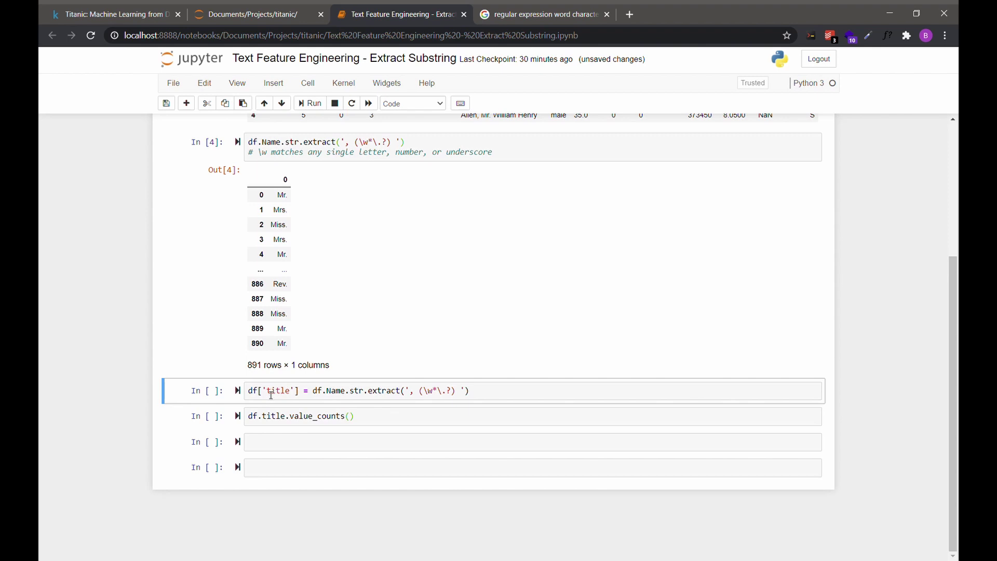
{"action": "left_click", "coordinate": [470, 391]}
- Run the df['title'] cell to show value counts: Mr. 517, Miss. 182, Mrs. 125
{"action": "key", "text": "shift+Return"}
{"action": "key", "text": "shift+Return"}
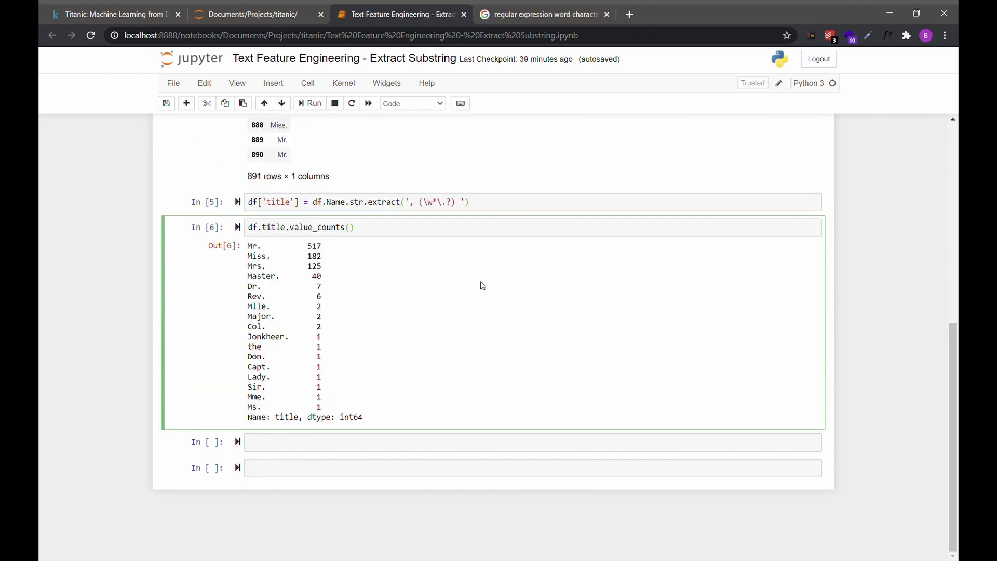